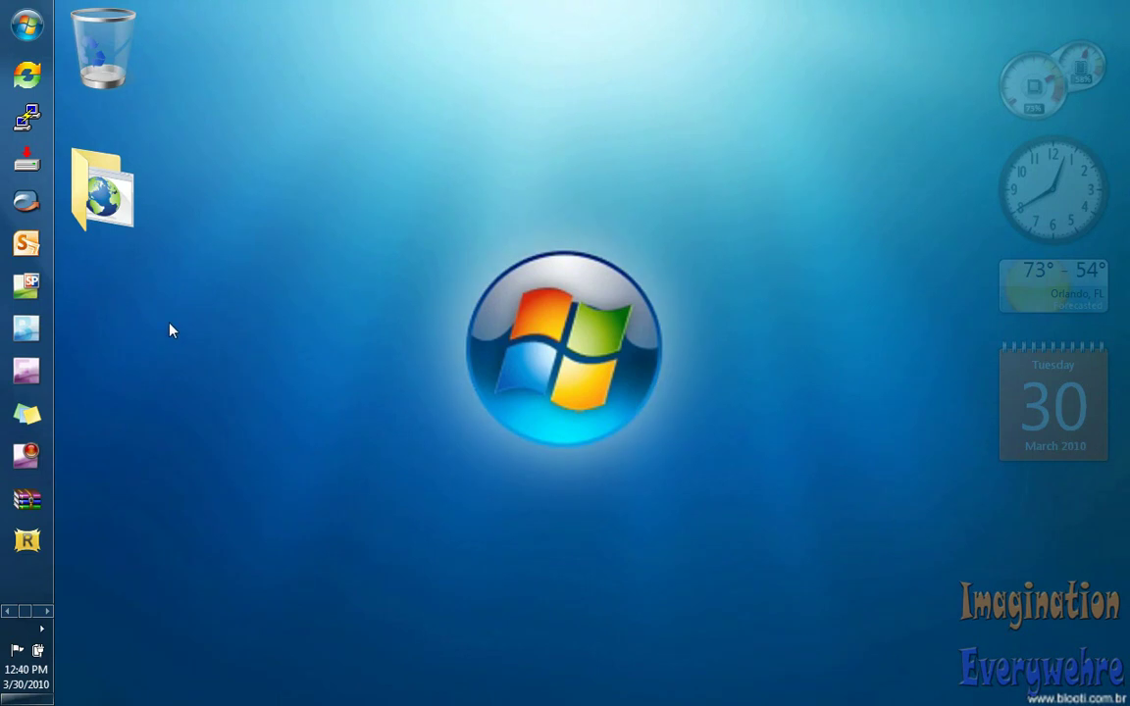
Page the sidebar launcher to its next set of shortcuts.
{"action": "left_click", "coordinate": [5, 615]}
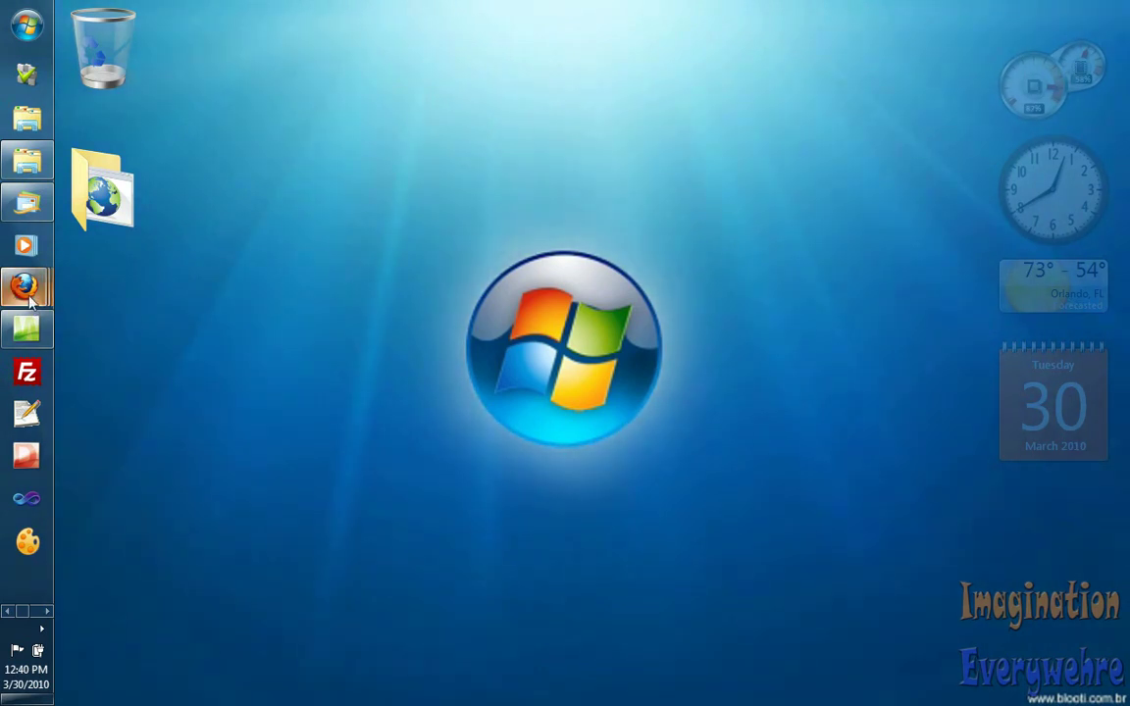
Restore Firefox and switch to the Enable Dreamscene in Windows 7 article.
{"action": "mouse_move", "coordinate": [31, 299]}
{"action": "left_click", "coordinate": [128, 177]}
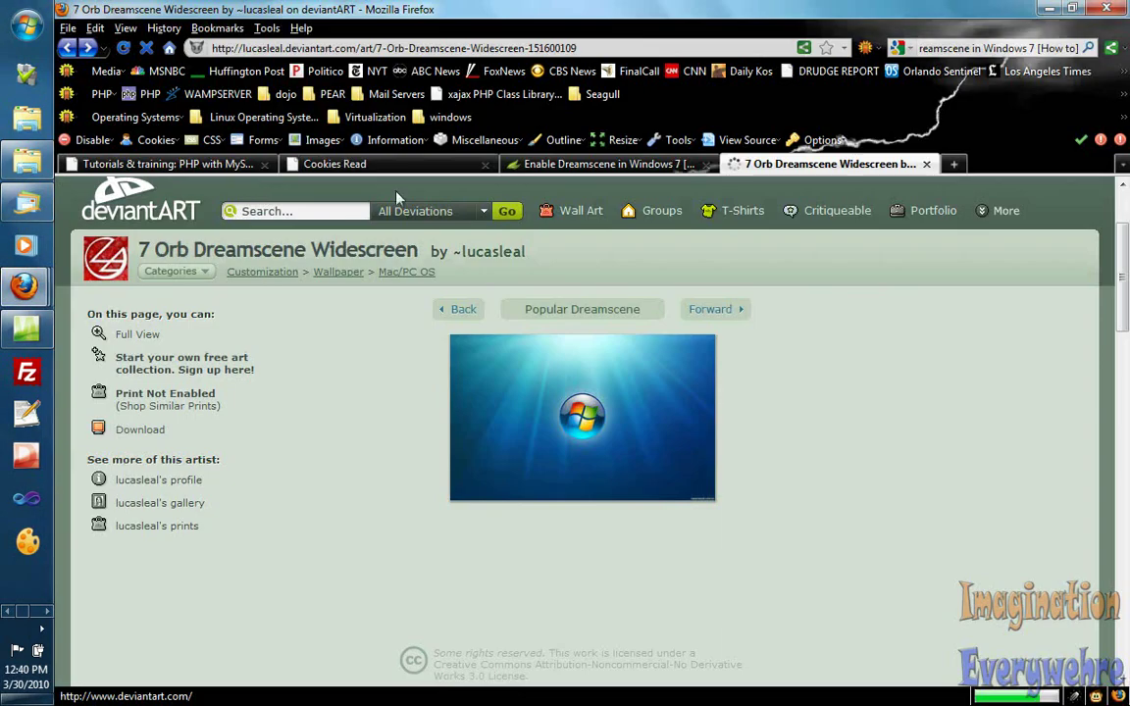
{"action": "left_click", "coordinate": [583, 164]}
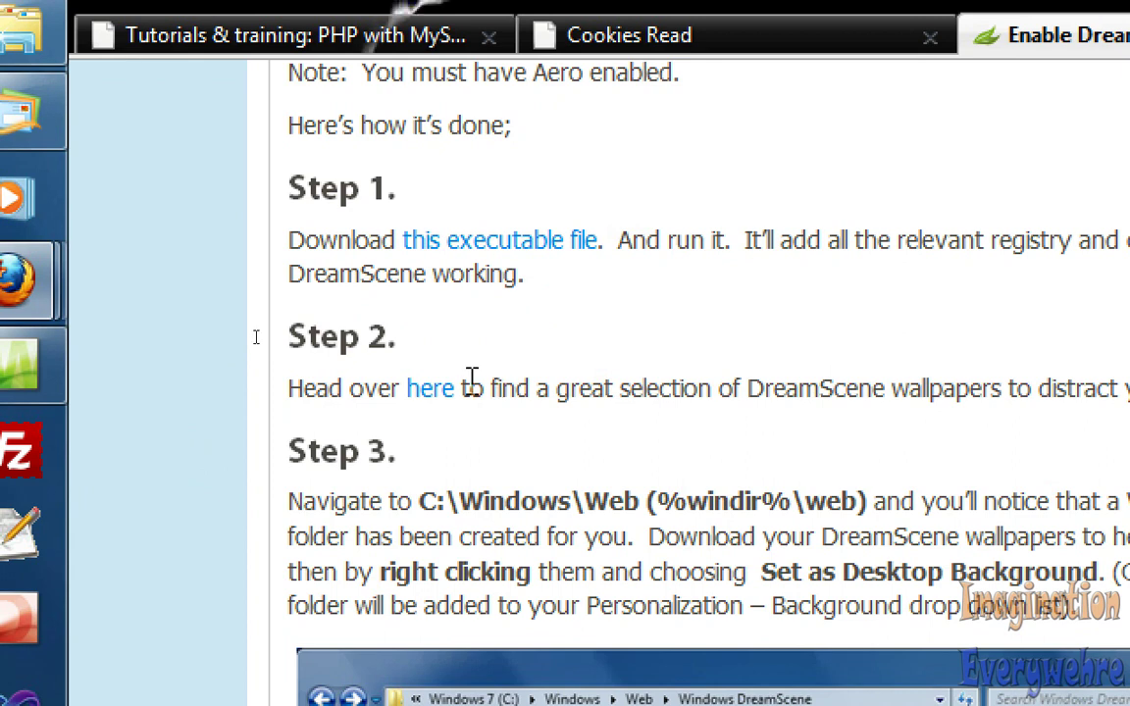
Follow the Step 2 link to the 7 Orb Dreamscene Widescreen page, then open a new blank tab.
{"action": "left_click", "coordinate": [437, 388]}
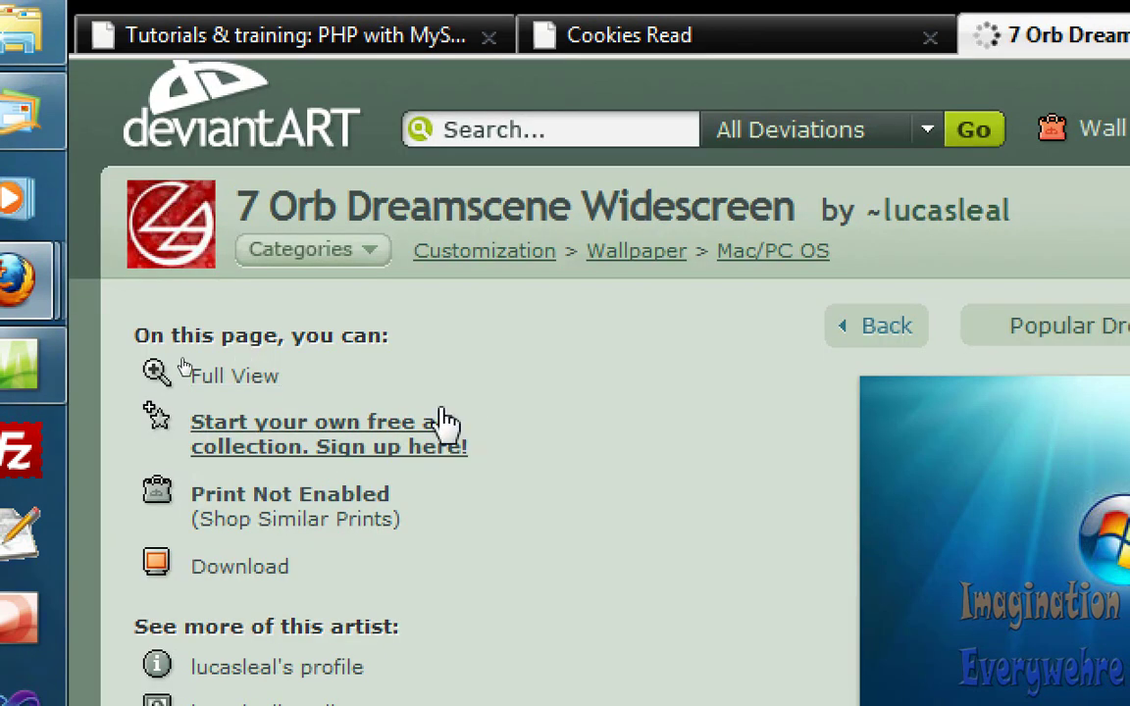
{"action": "scroll", "coordinate": [183, 359], "scroll_direction": "down", "scroll_amount": 3}
{"action": "scroll", "coordinate": [183, 359], "scroll_direction": "up", "scroll_amount": 3}
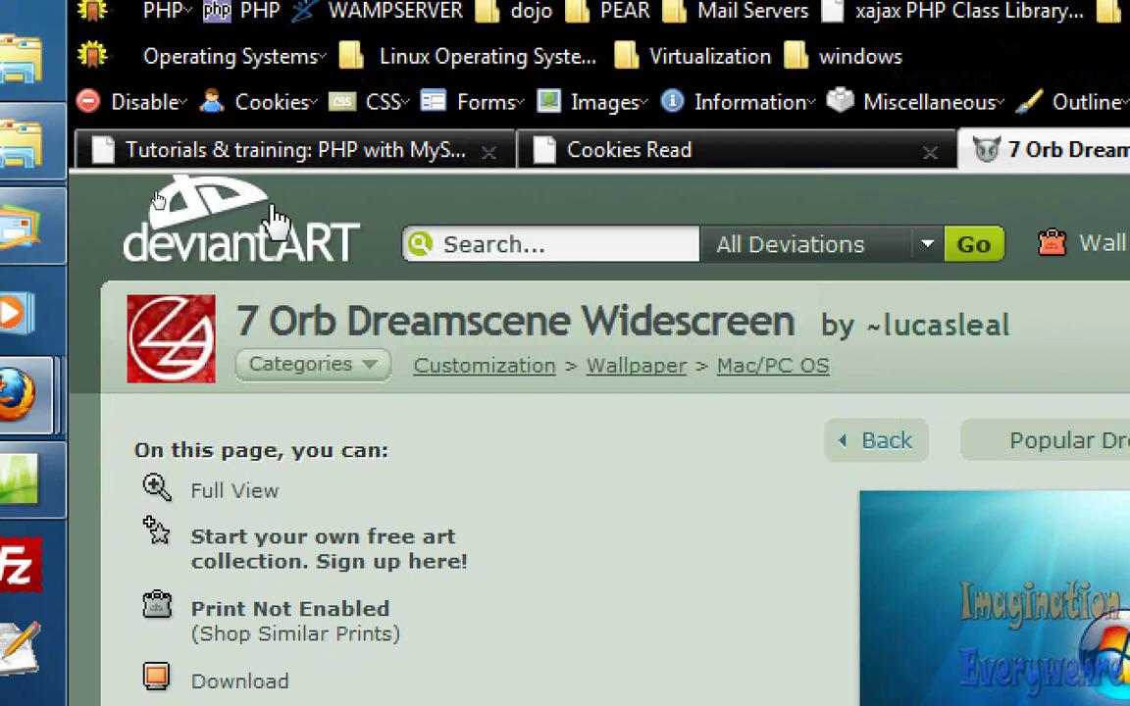
{"action": "scroll", "coordinate": [277, 217], "scroll_direction": "down", "scroll_amount": 3}
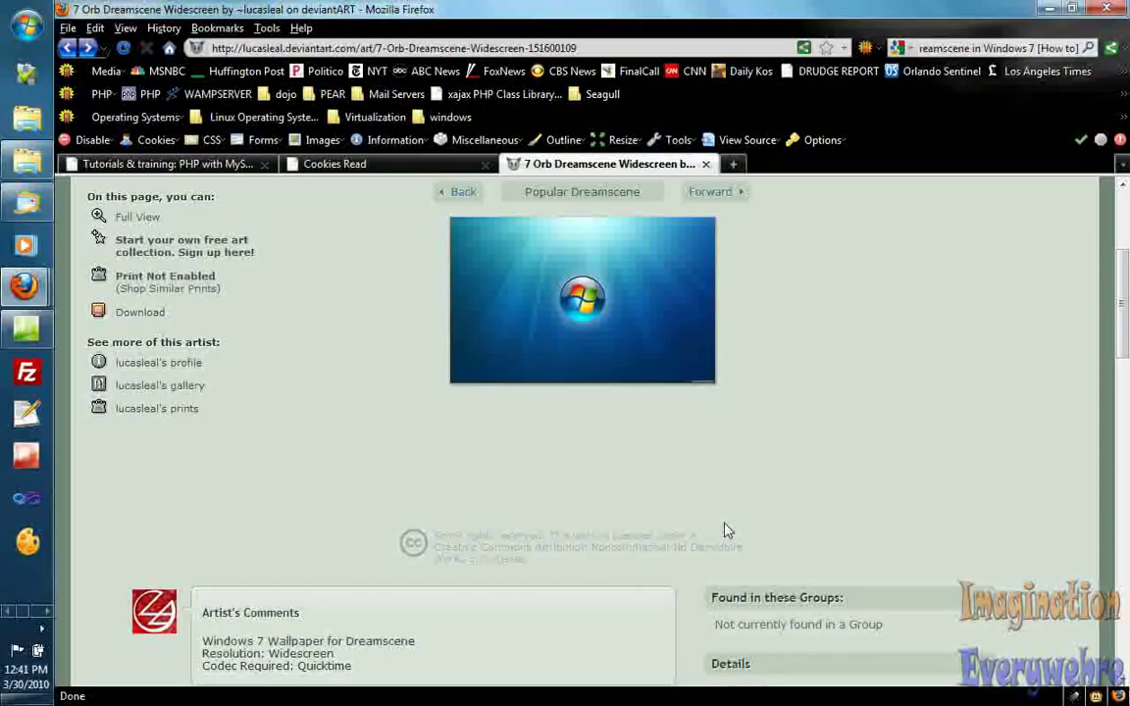
{"action": "left_click", "coordinate": [735, 165]}
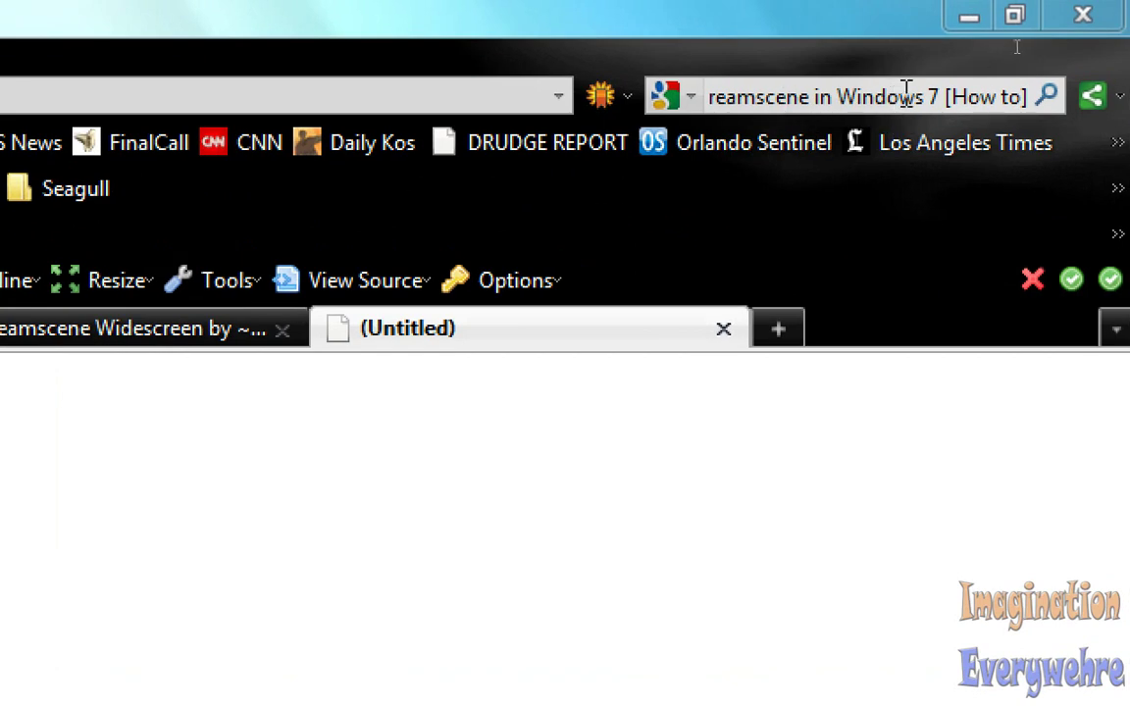
Search Google for enabling DreamScene in Windows 7, then close the results tab.
{"action": "left_click", "coordinate": [1047, 98]}
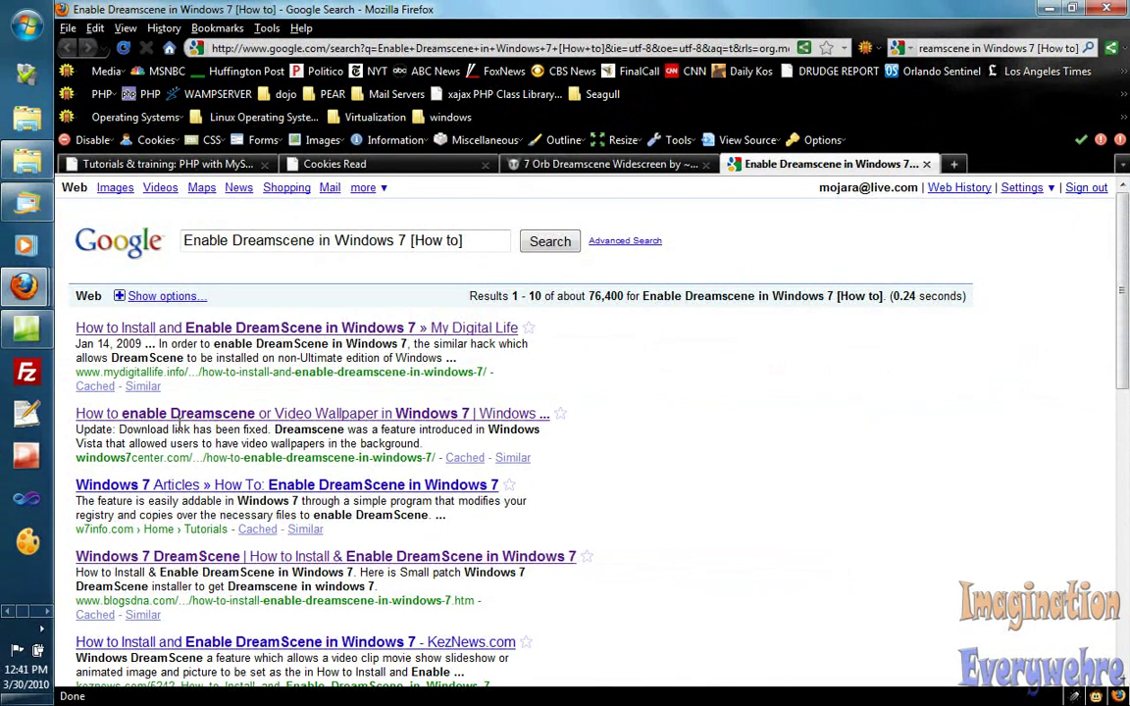
{"action": "key", "text": "ctrl+w"}
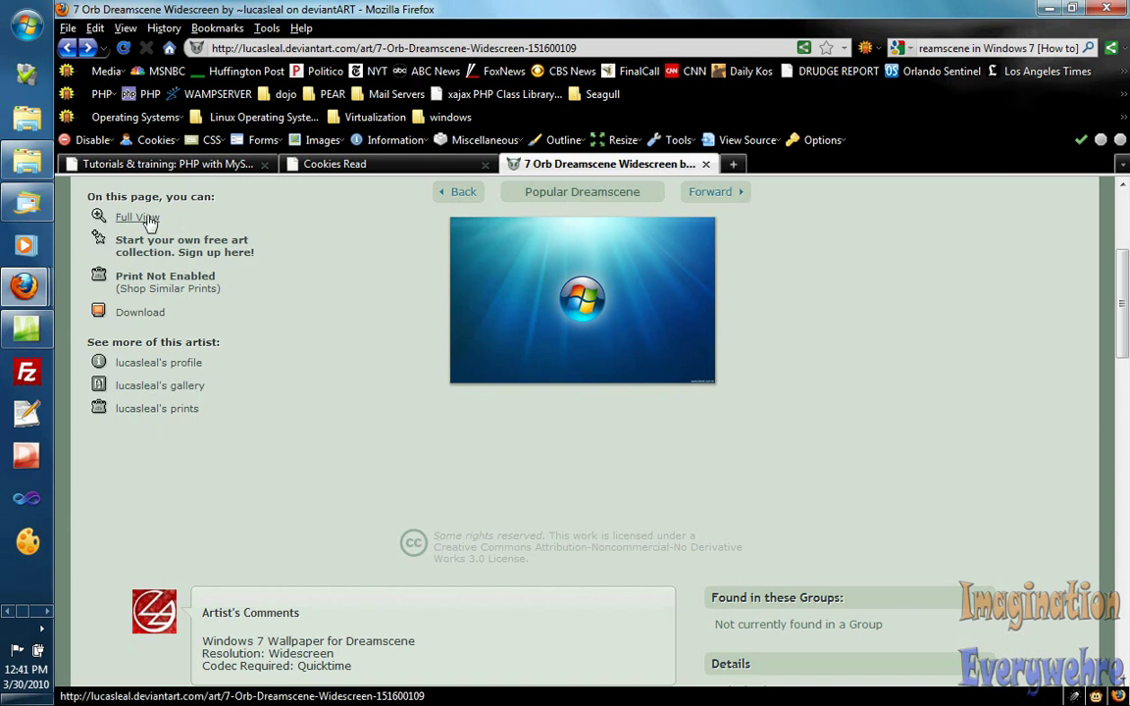
{"action": "mouse_move", "coordinate": [20, 285]}
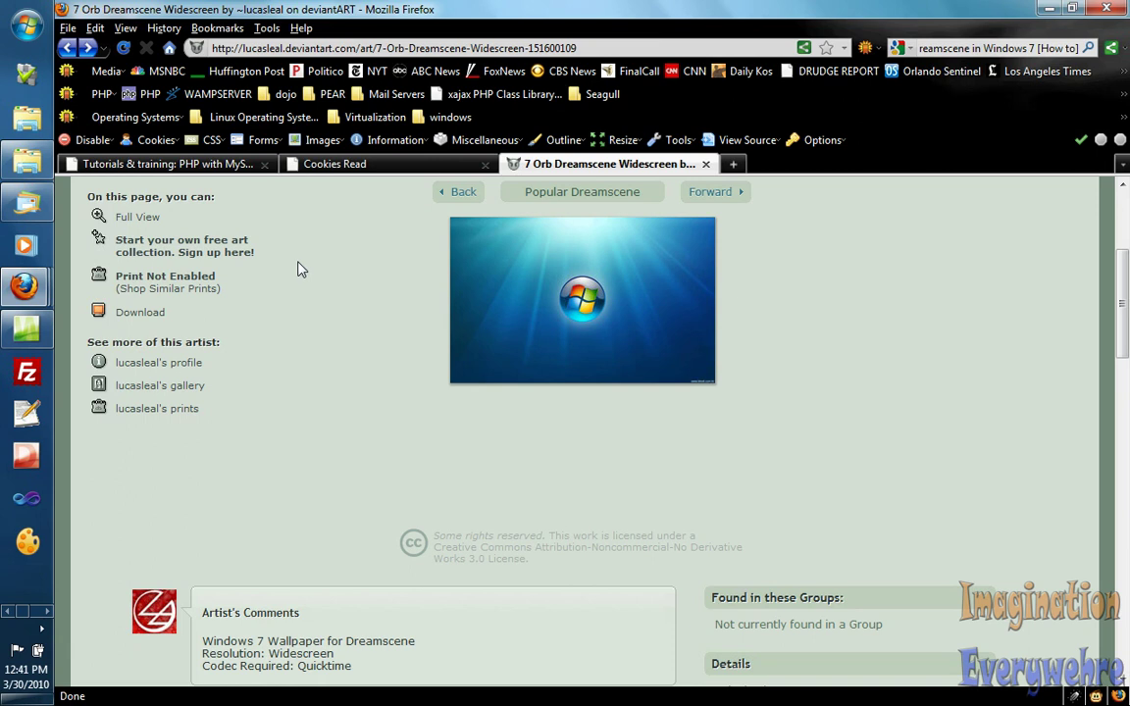
Bring up the DreamScene folder and open a second Windows Explorer window.
{"action": "left_click", "coordinate": [28, 173]}
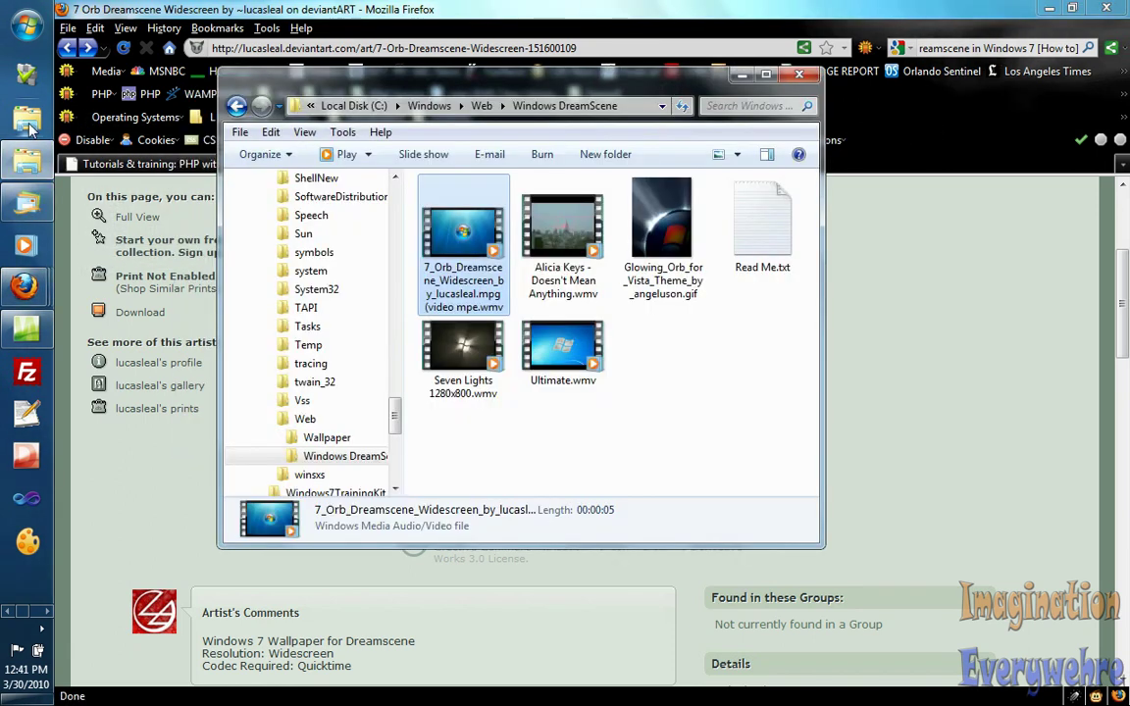
{"action": "right_click", "coordinate": [26, 165]}
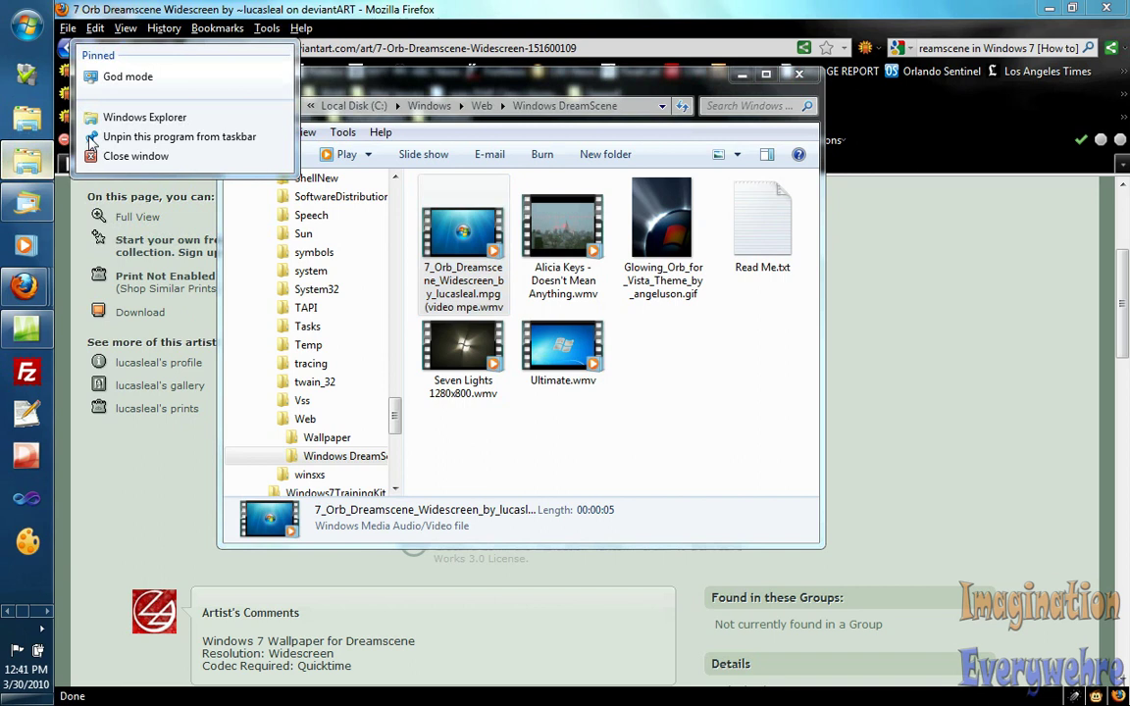
{"action": "left_click", "coordinate": [117, 112]}
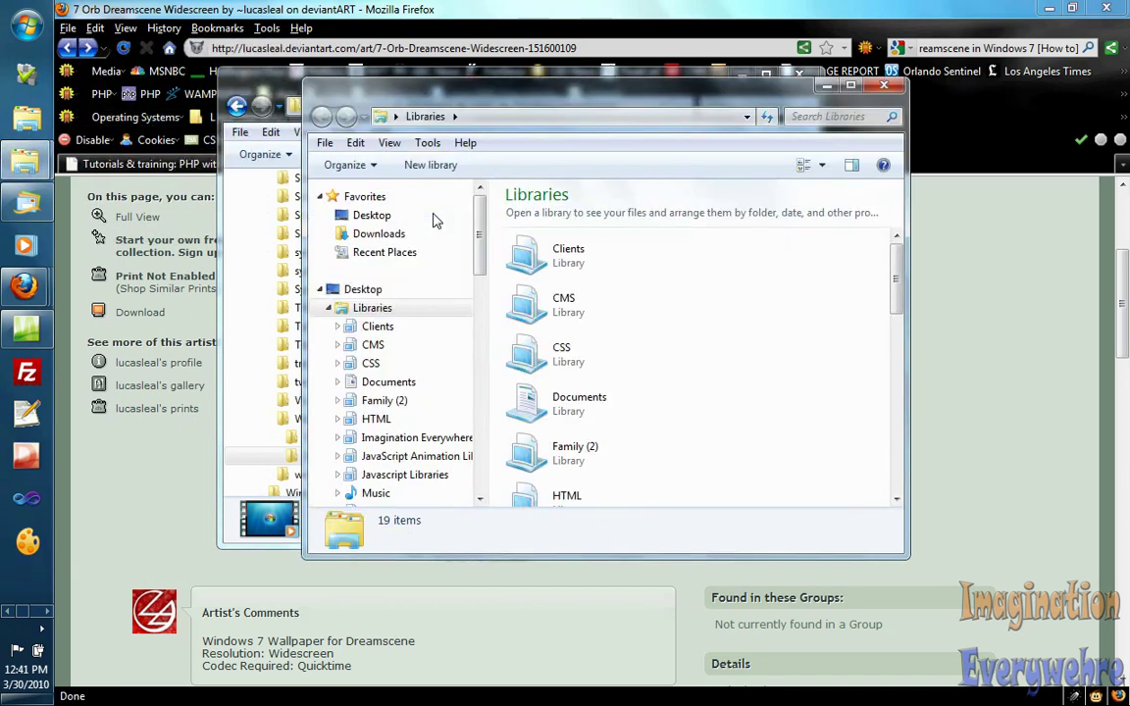
Run Windows7-DreamScene-Enable.exe from Downloads, allowing the unverified program to start.
{"action": "left_click", "coordinate": [392, 235]}
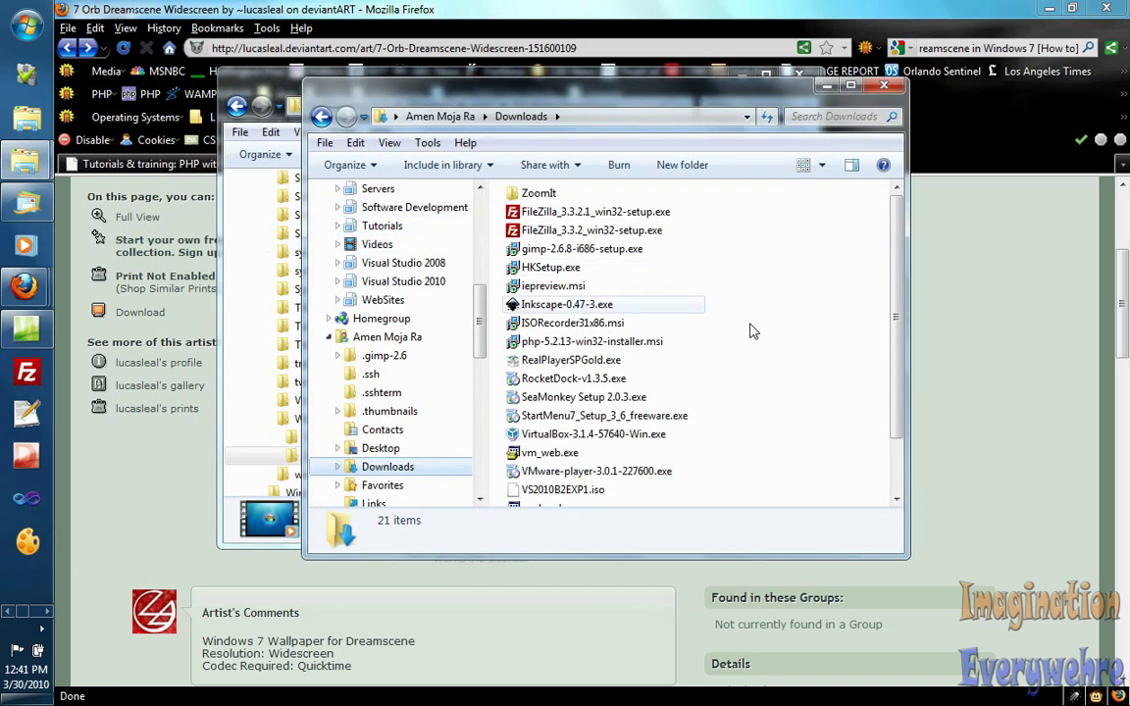
{"action": "scroll", "coordinate": [812, 340], "scroll_direction": "down", "scroll_amount": 2}
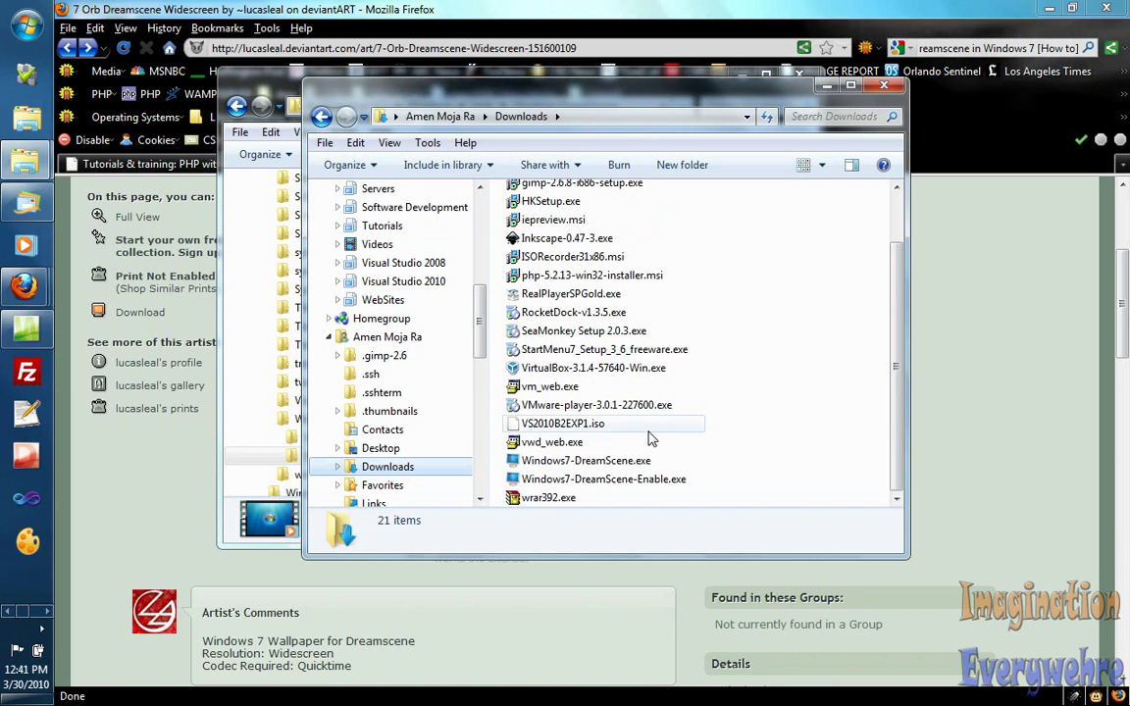
{"action": "mouse_move", "coordinate": [599, 468]}
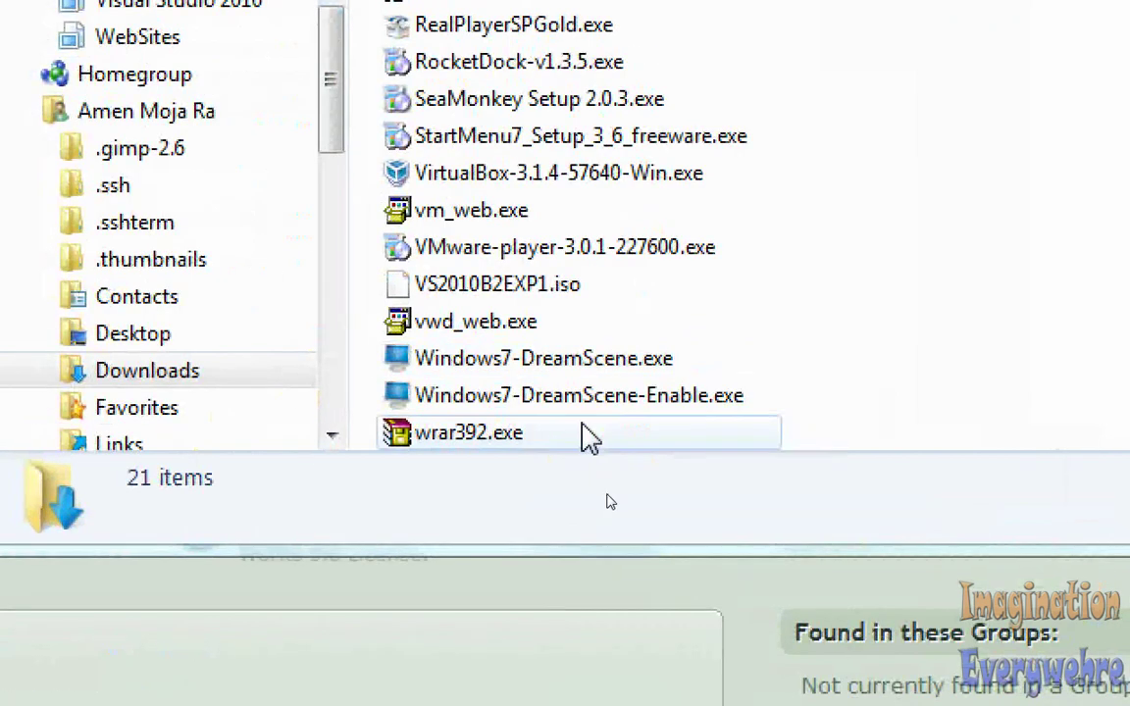
{"action": "double_click", "coordinate": [654, 402]}
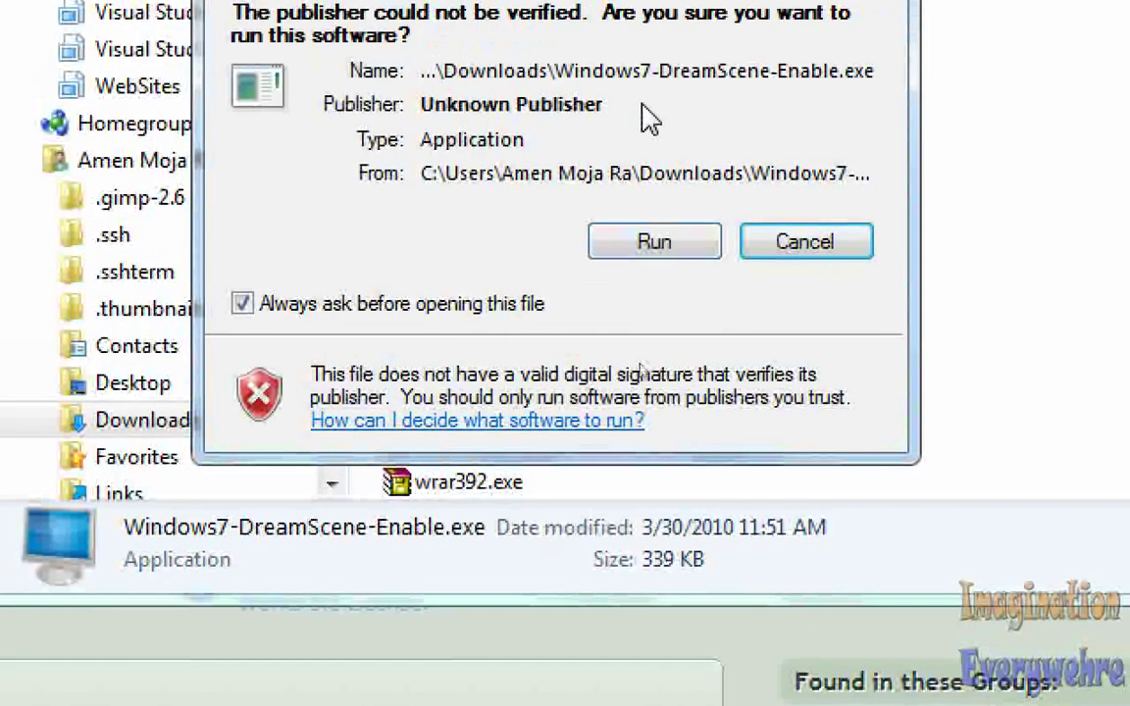
{"action": "left_click", "coordinate": [655, 245]}
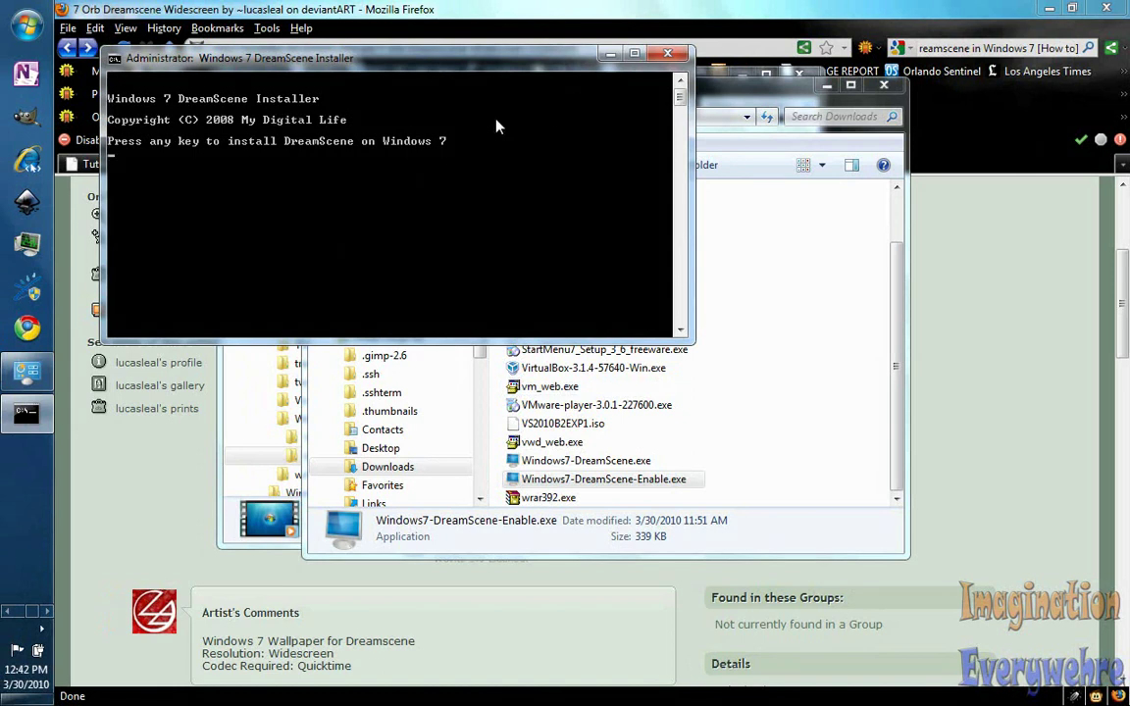
Dismiss the installer console and Downloads window, showing the folder path C:\Windows\Web\Windows DreamScene.
{"action": "left_click", "coordinate": [667, 54]}
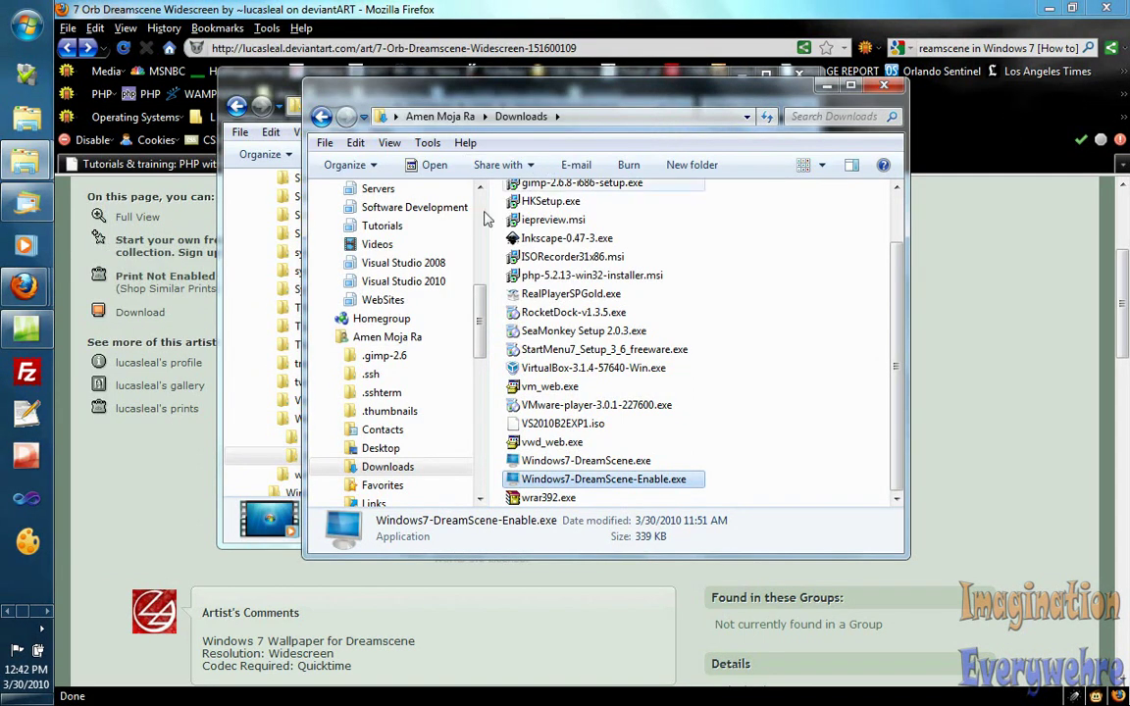
{"action": "left_click", "coordinate": [827, 91]}
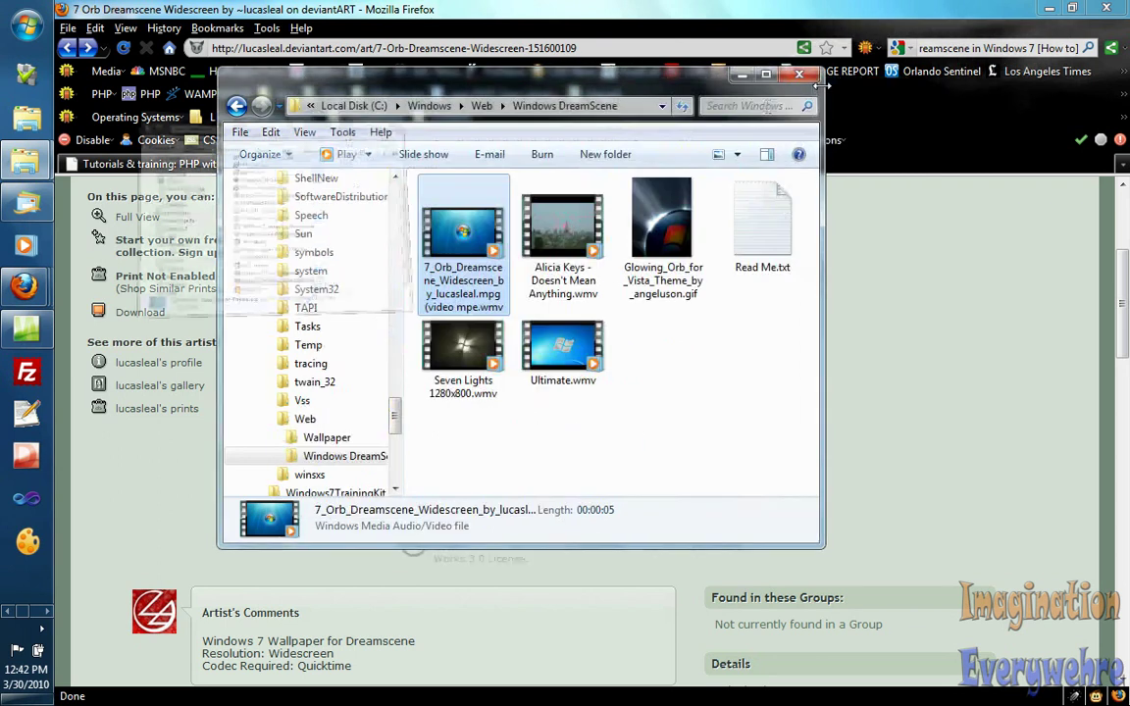
{"action": "mouse_move", "coordinate": [21, 169]}
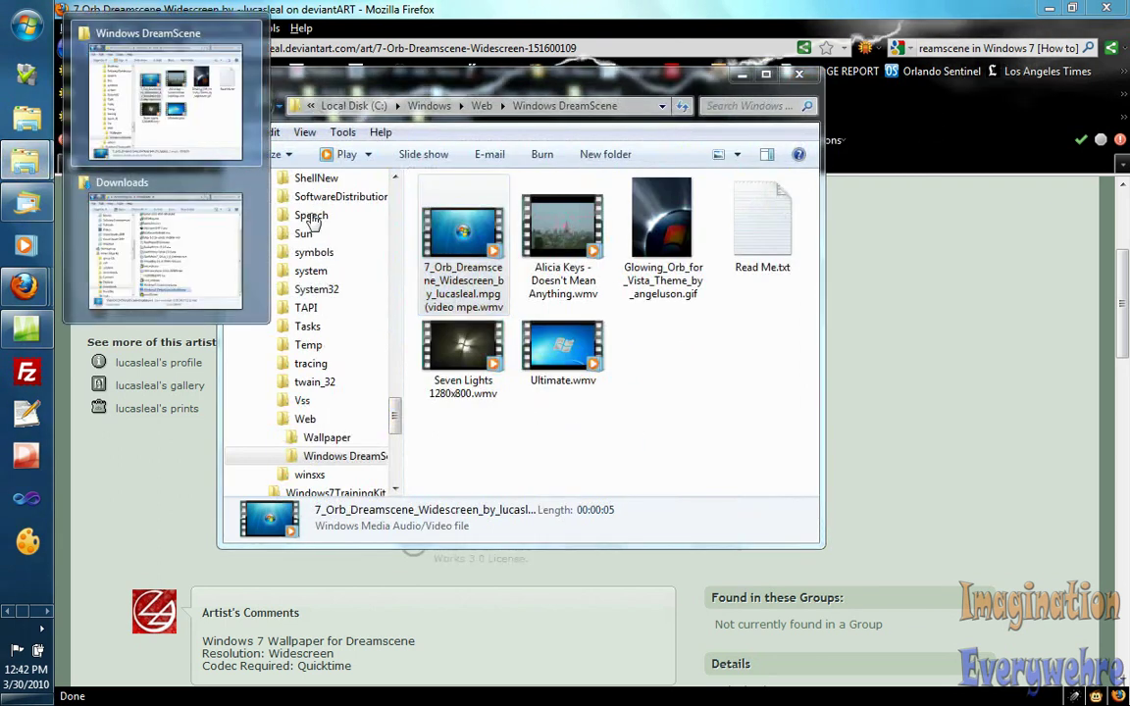
{"action": "left_click", "coordinate": [650, 397]}
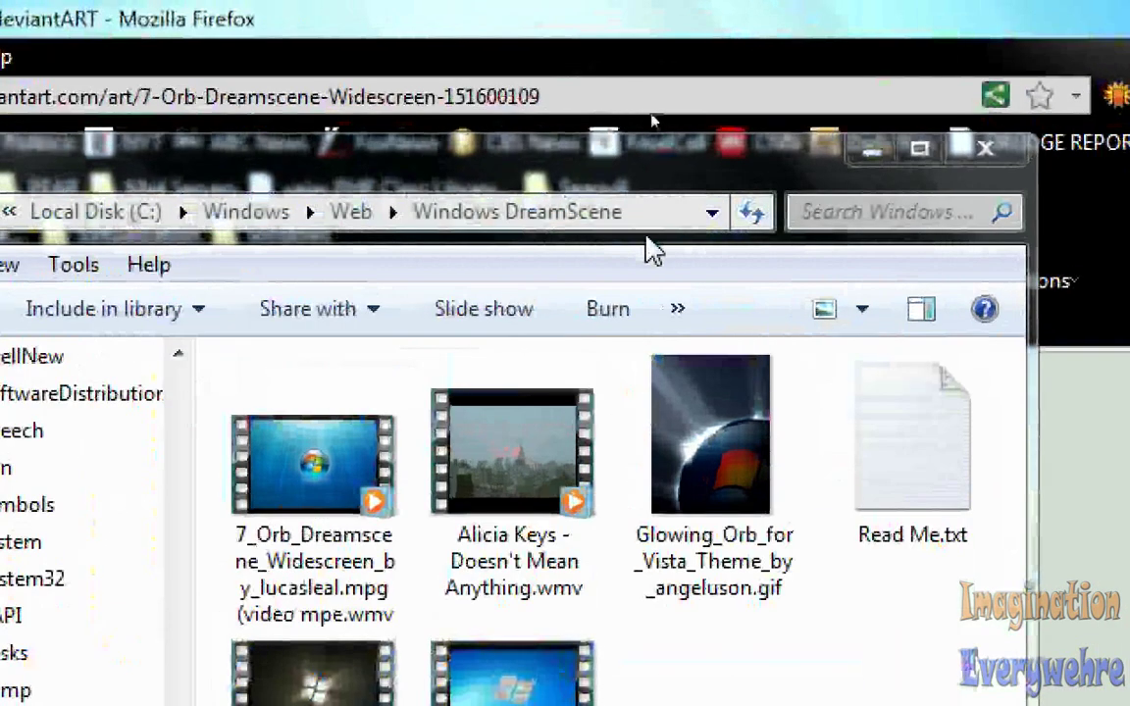
{"action": "left_click", "coordinate": [679, 210]}
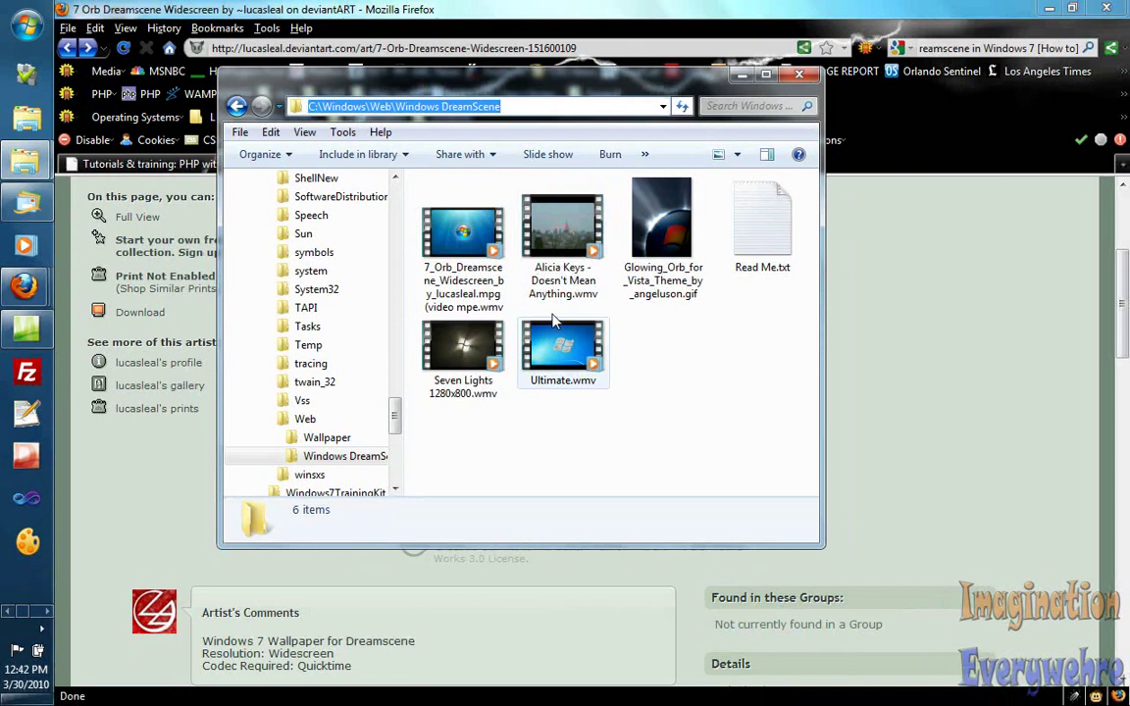
Set Alicia Keys - Doesn't Mean Anything.wmv as desktop background, then minimize Firefox and Explorer.
{"action": "left_click", "coordinate": [566, 245]}
{"action": "right_click", "coordinate": [572, 253]}
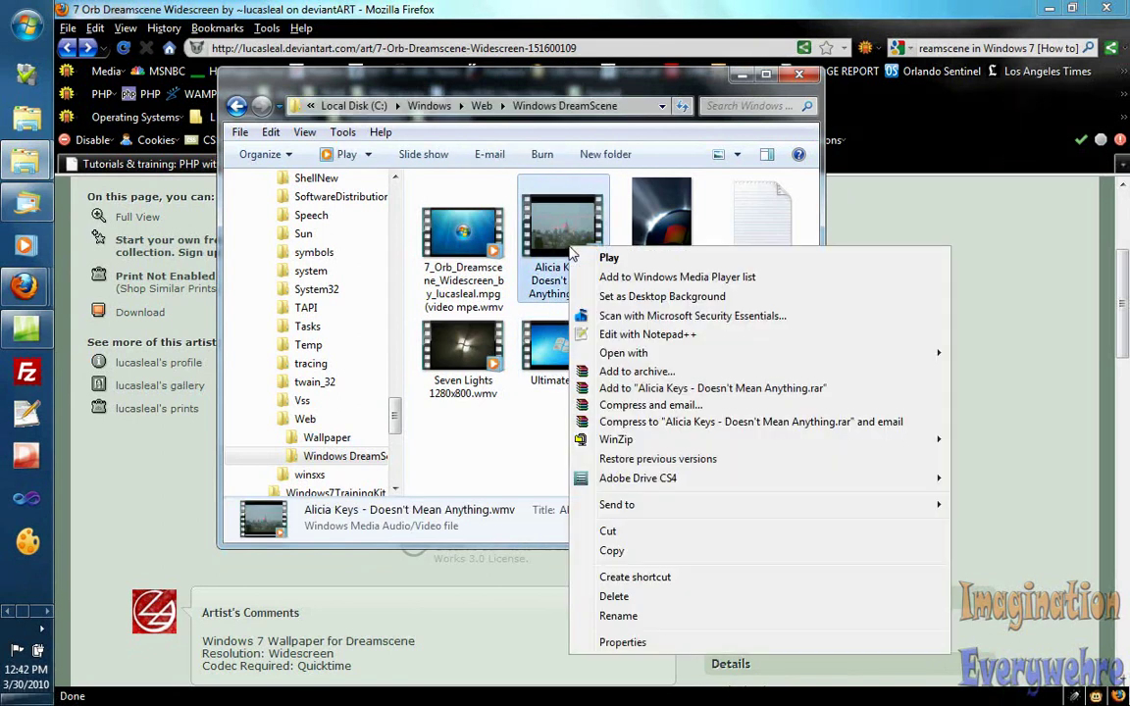
{"action": "left_click", "coordinate": [610, 296]}
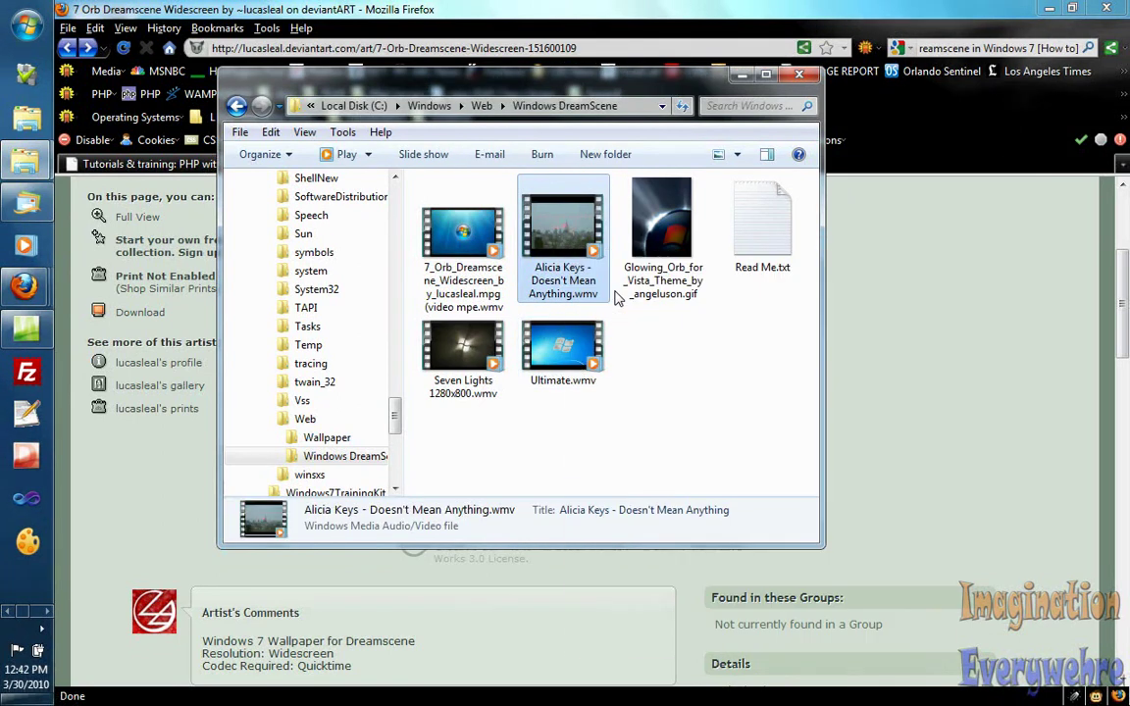
{"action": "left_click", "coordinate": [1048, 9]}
{"action": "left_click", "coordinate": [741, 74]}
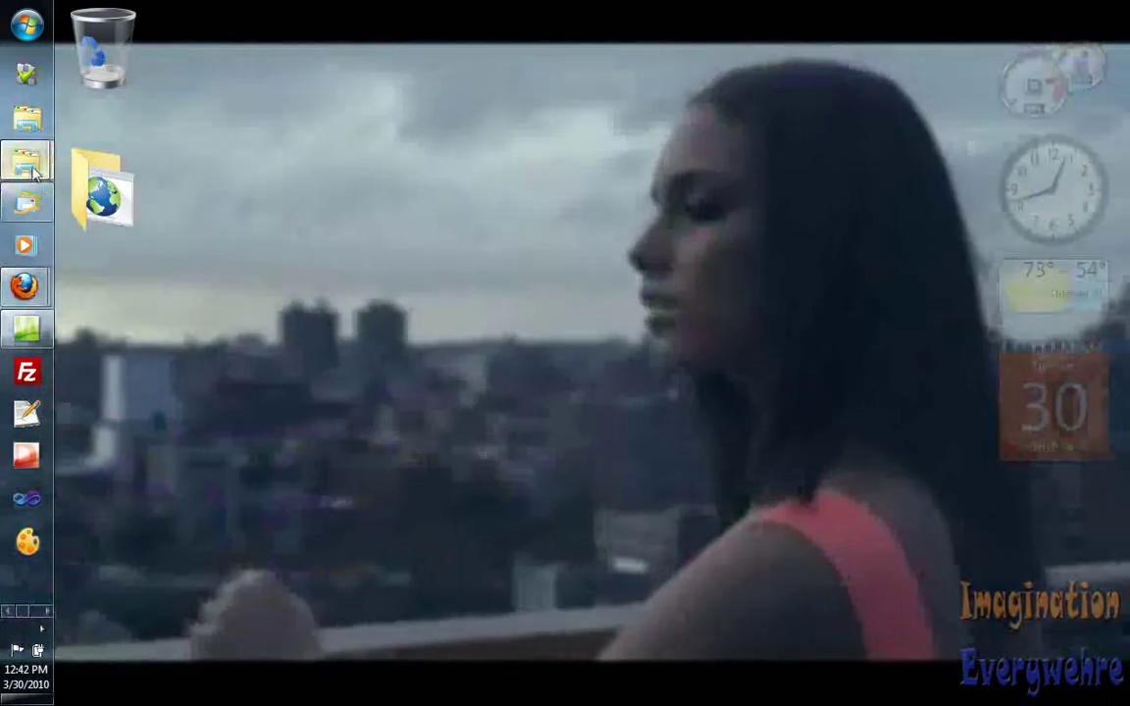
Set the 7_Orb_Dreamscene_Widescreen video as desktop background, then minimize the DreamScene folder.
{"action": "mouse_move", "coordinate": [25, 160]}
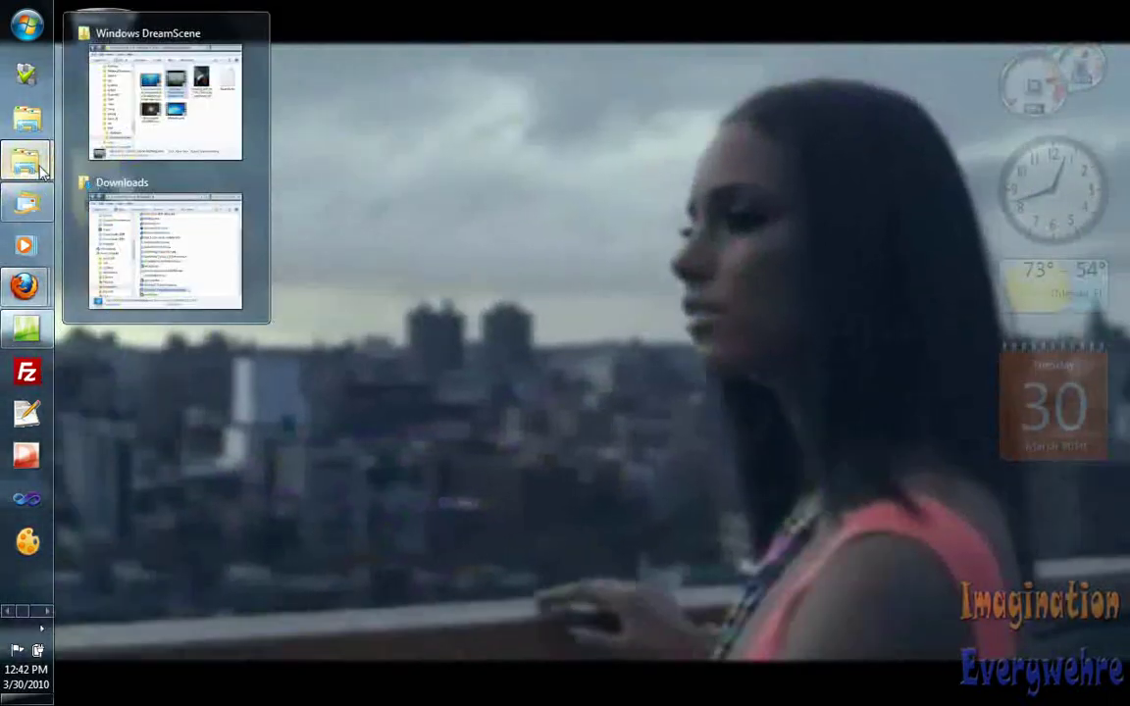
{"action": "left_click", "coordinate": [167, 119]}
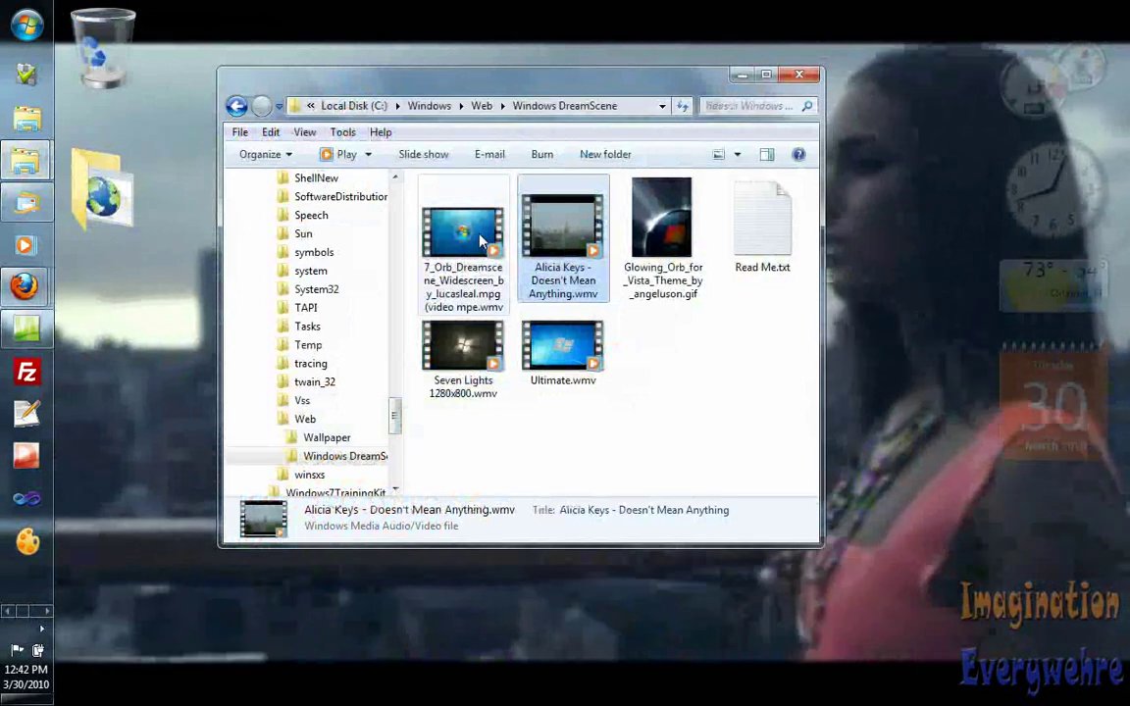
{"action": "left_click", "coordinate": [481, 240]}
{"action": "right_click", "coordinate": [481, 240]}
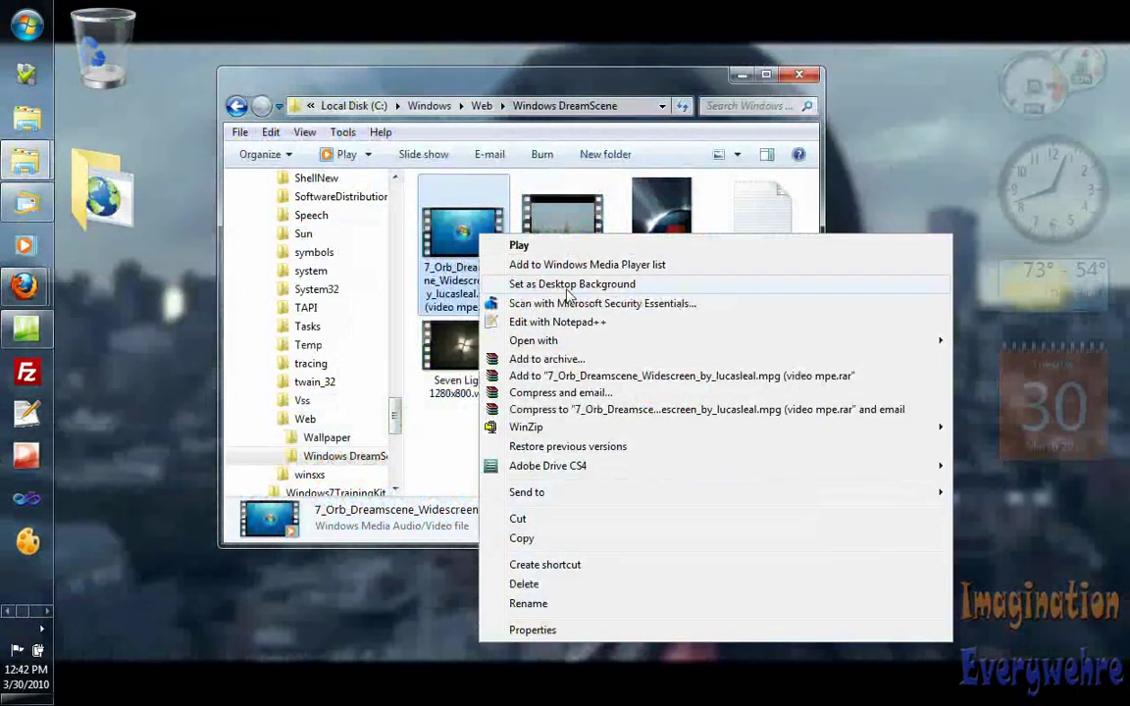
{"action": "left_click", "coordinate": [572, 285]}
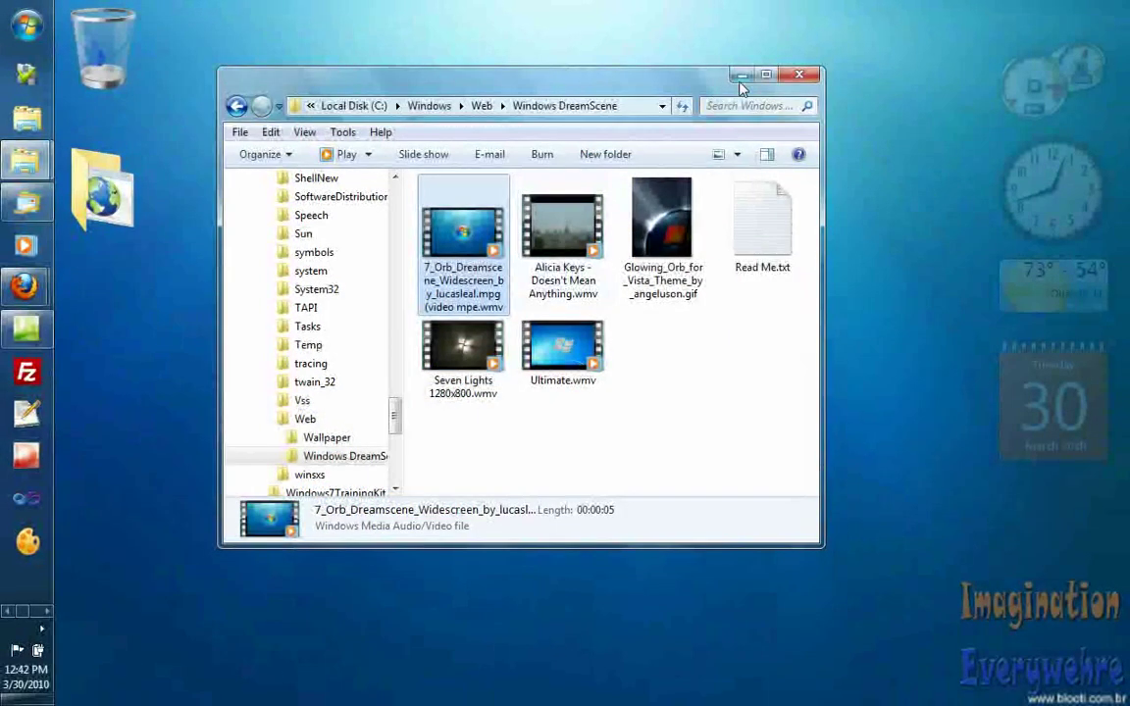
{"action": "left_click", "coordinate": [741, 79]}
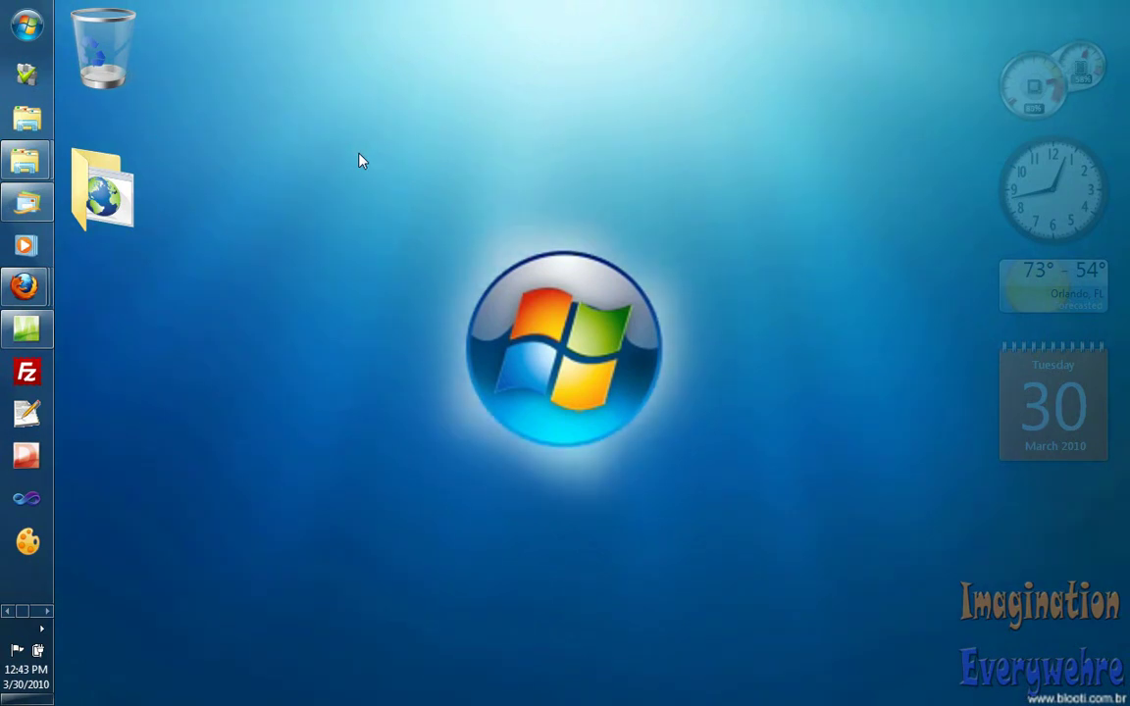
Minimize the Downloads window and open Computer's Properties from the Start menu.
{"action": "mouse_move", "coordinate": [27, 160]}
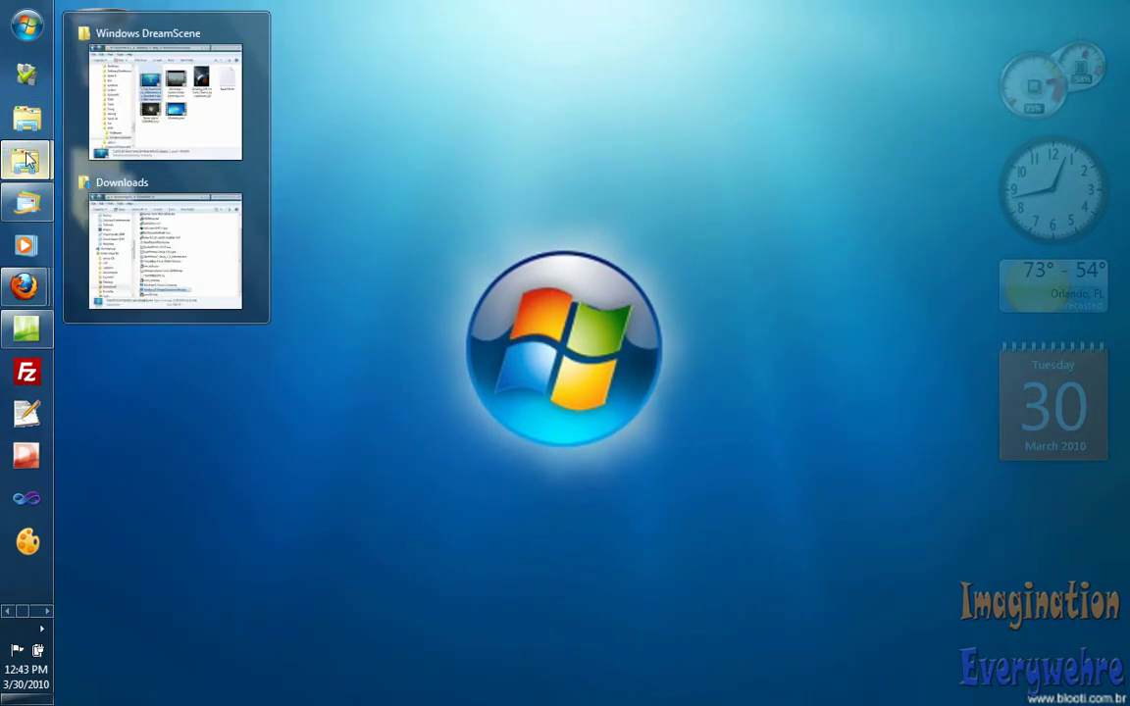
{"action": "left_click", "coordinate": [152, 186]}
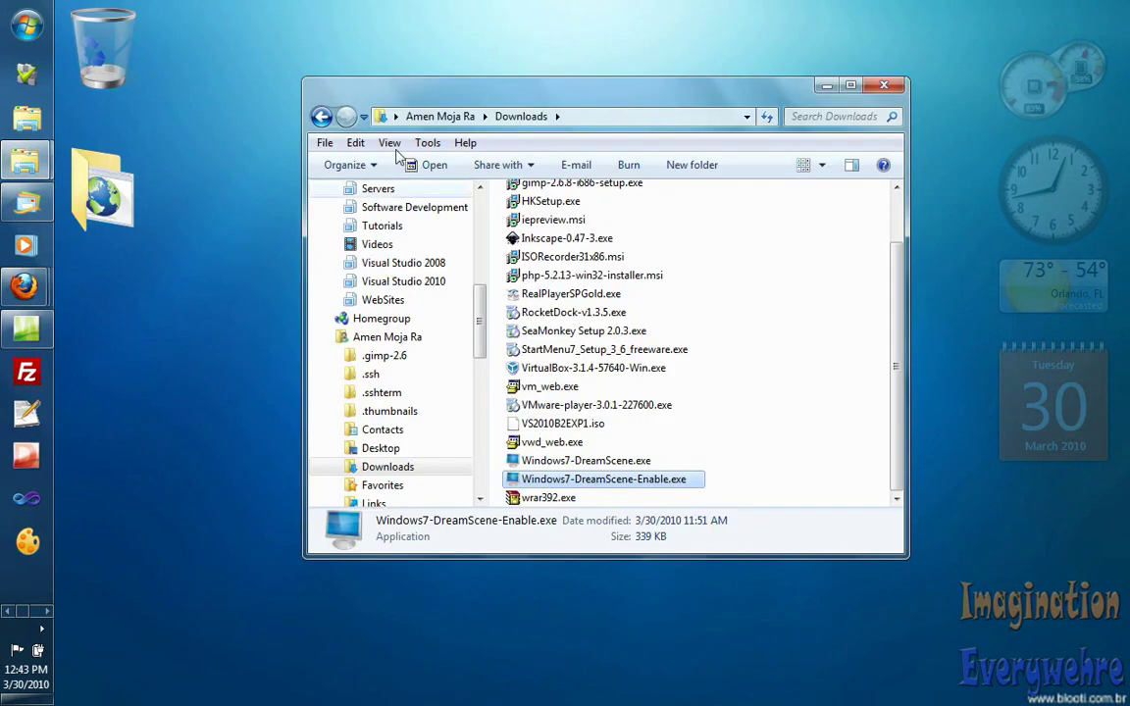
{"action": "left_click", "coordinate": [826, 87]}
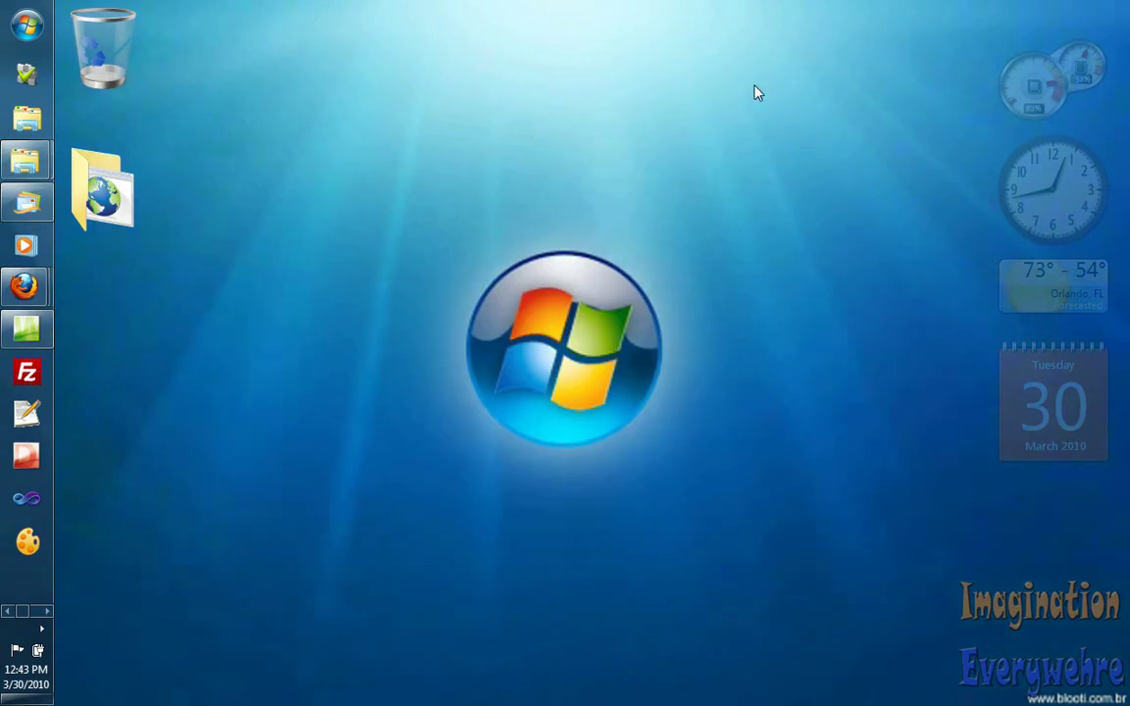
{"action": "left_click", "coordinate": [26, 27]}
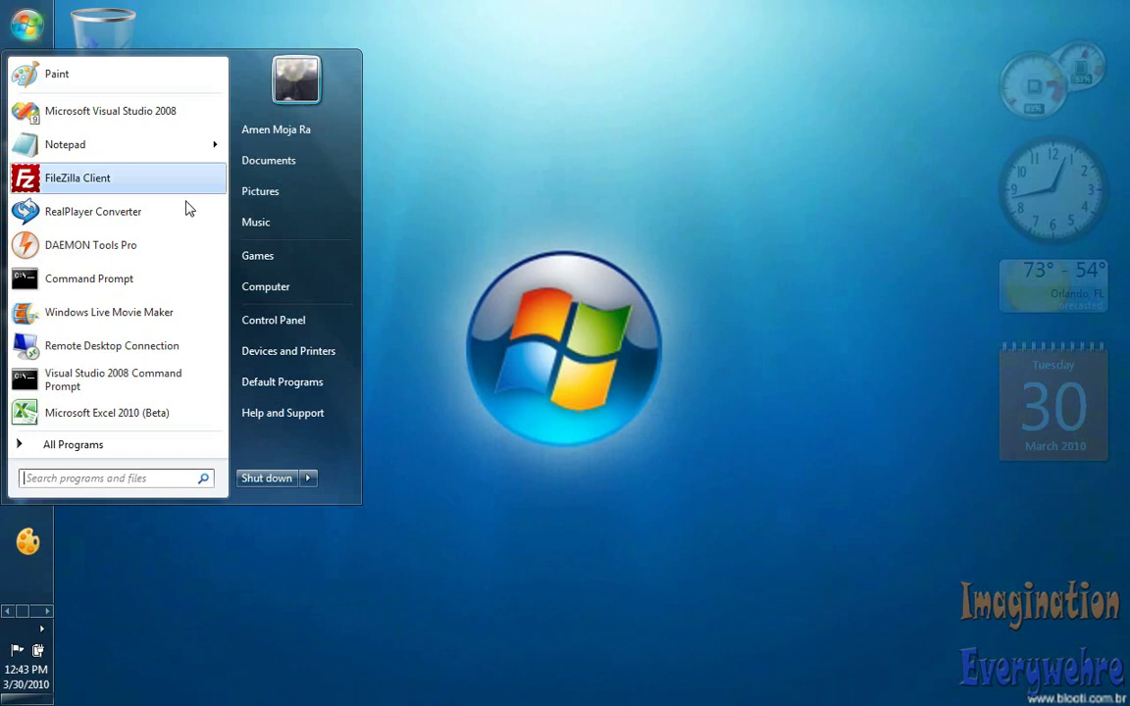
{"action": "right_click", "coordinate": [284, 286]}
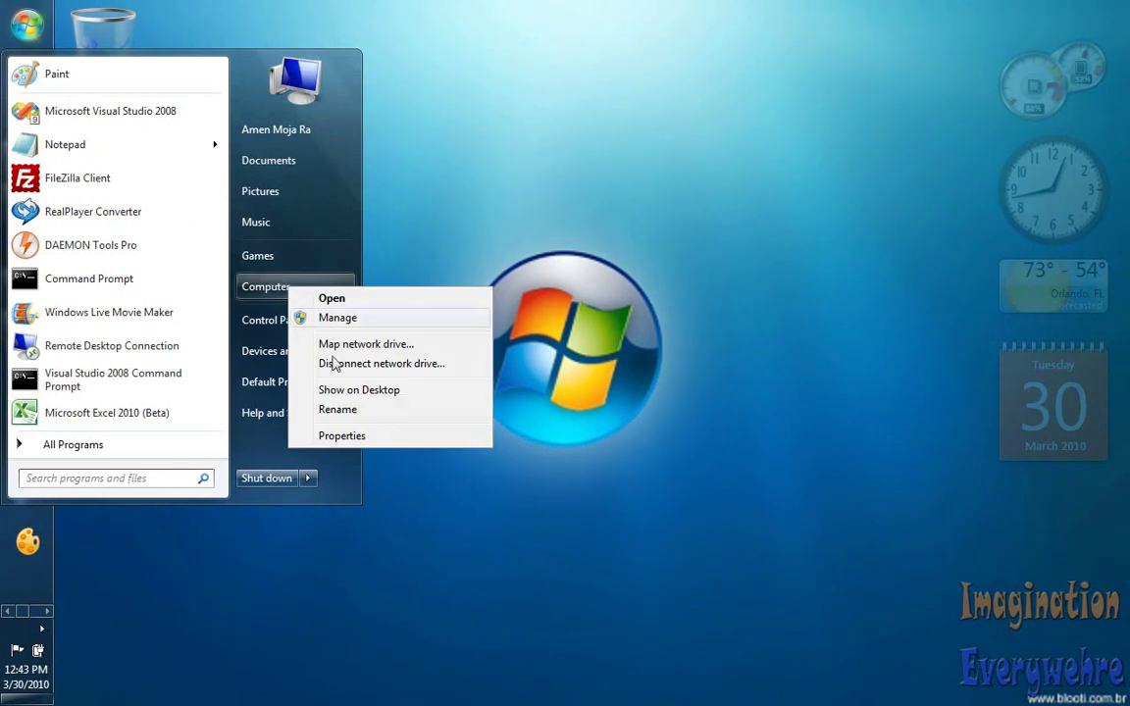
{"action": "left_click", "coordinate": [409, 435]}
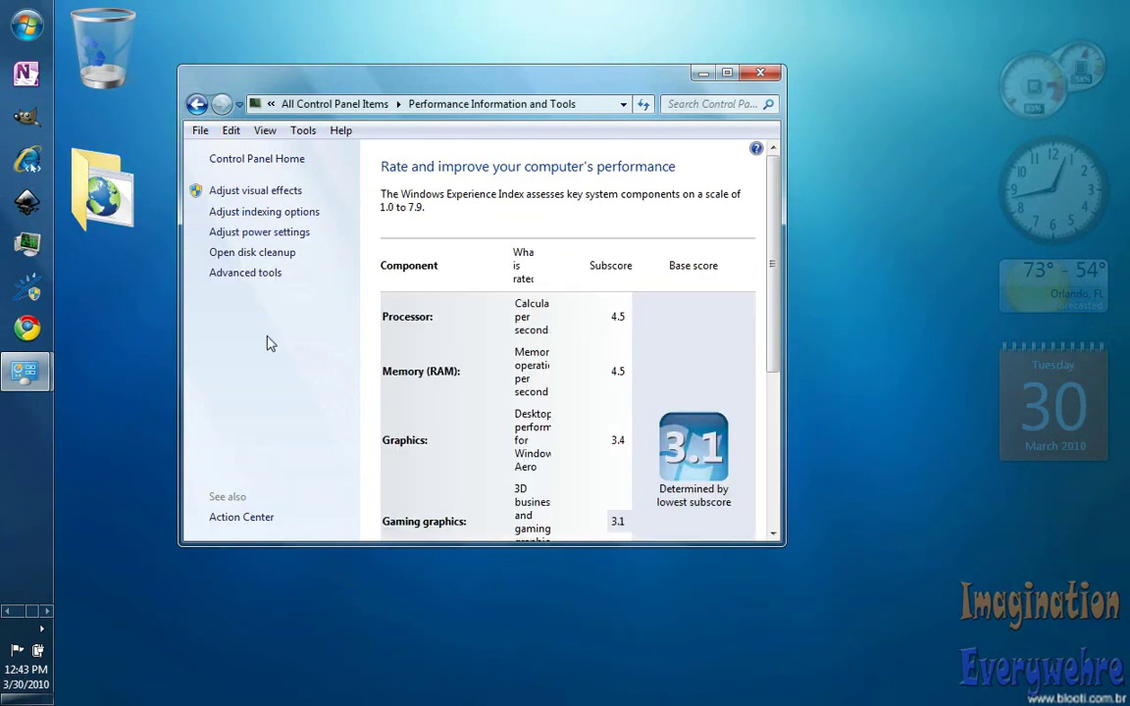
Review the visual effects list, confirming desktop composition is enabled, and cancel without changes.
{"action": "left_click", "coordinate": [276, 195]}
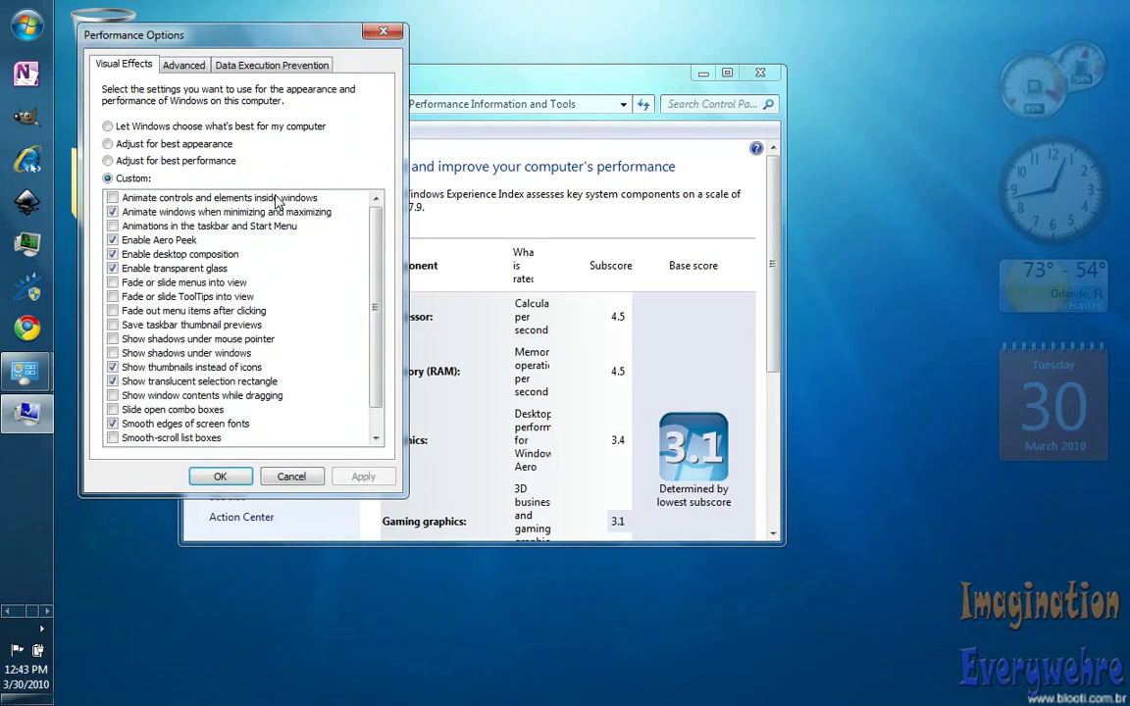
{"action": "left_click_drag", "start_coordinate": [381, 307], "coordinate": [386, 400]}
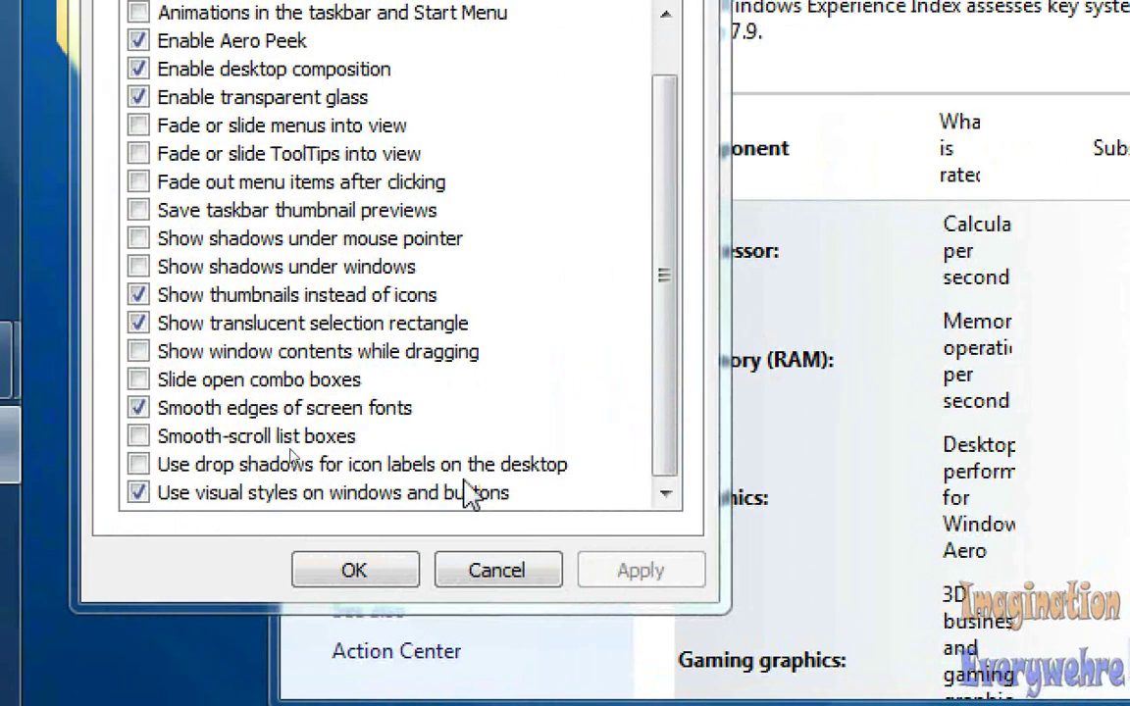
{"action": "left_click", "coordinate": [496, 567]}
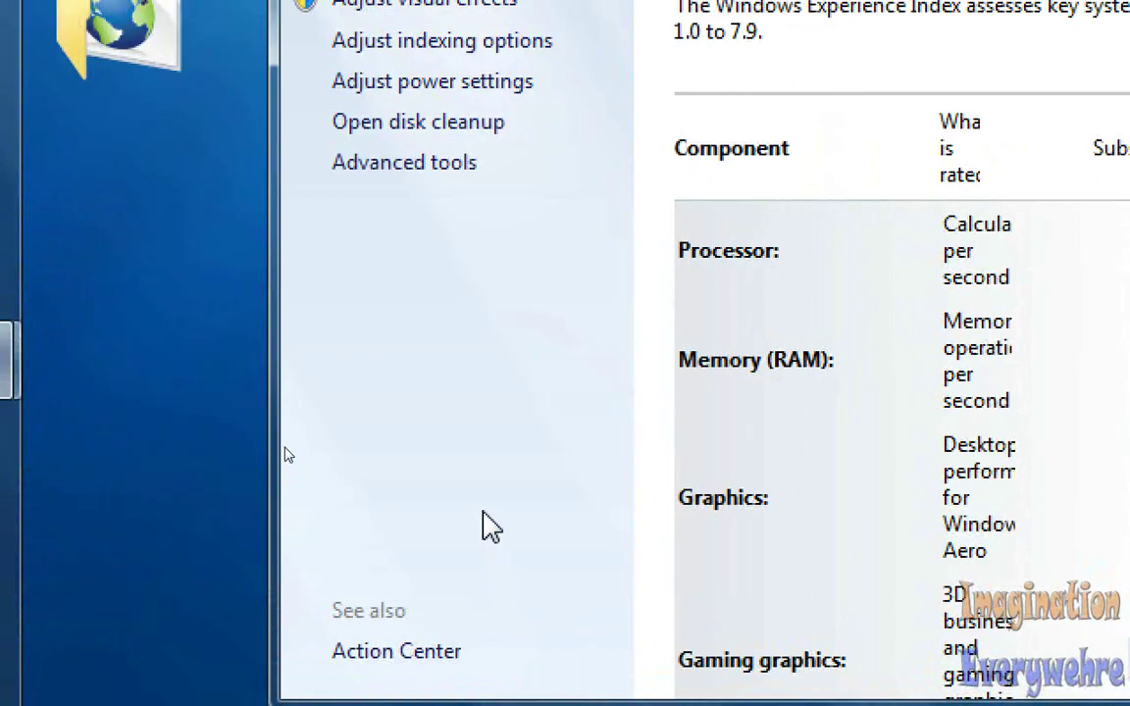